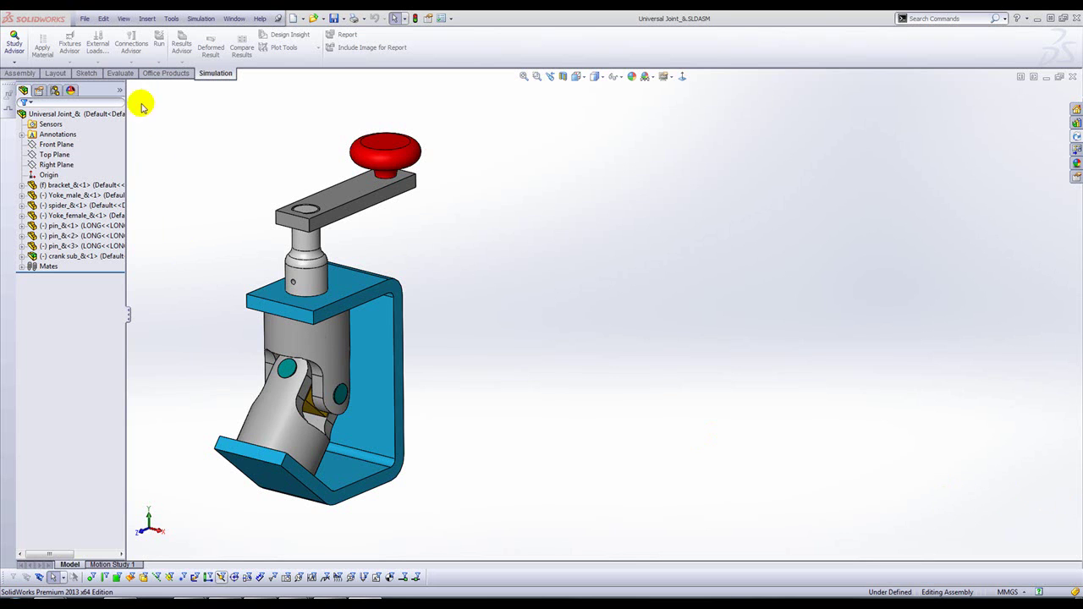
Capture a still image of the Universal Joint_& assembly view with View > Screen Capture > Image Capture.
{"action": "left_click", "coordinate": [123, 19]}
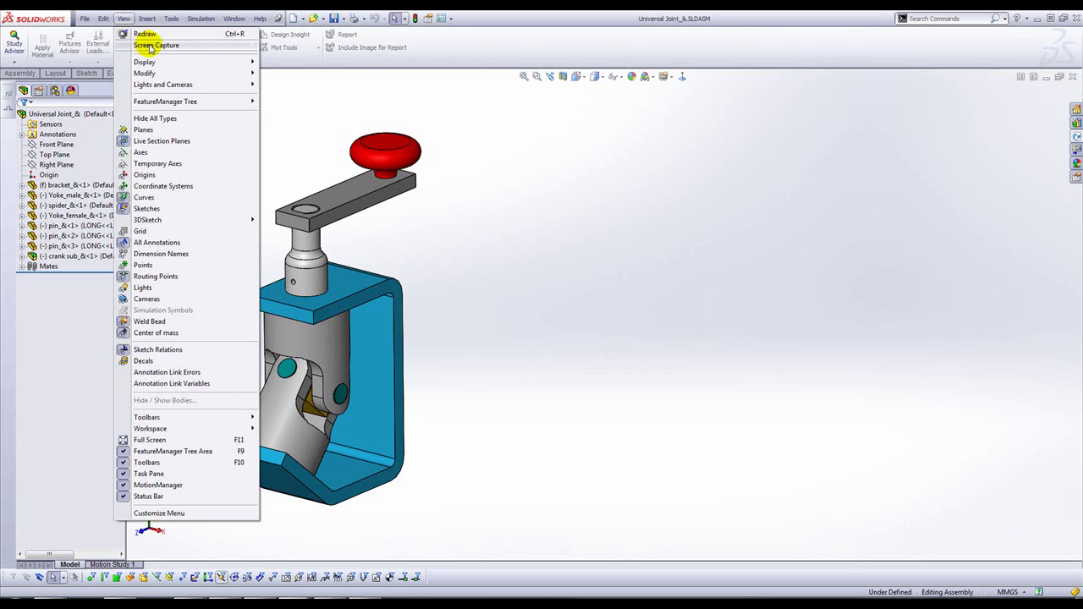
{"action": "mouse_move", "coordinate": [144, 41]}
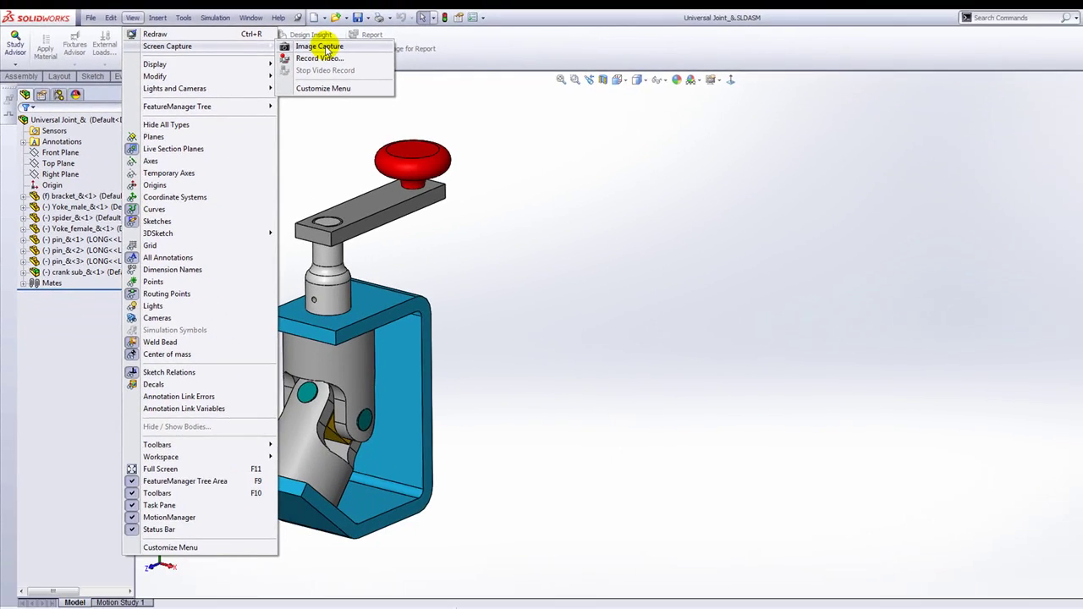
{"action": "left_click", "coordinate": [453, 53]}
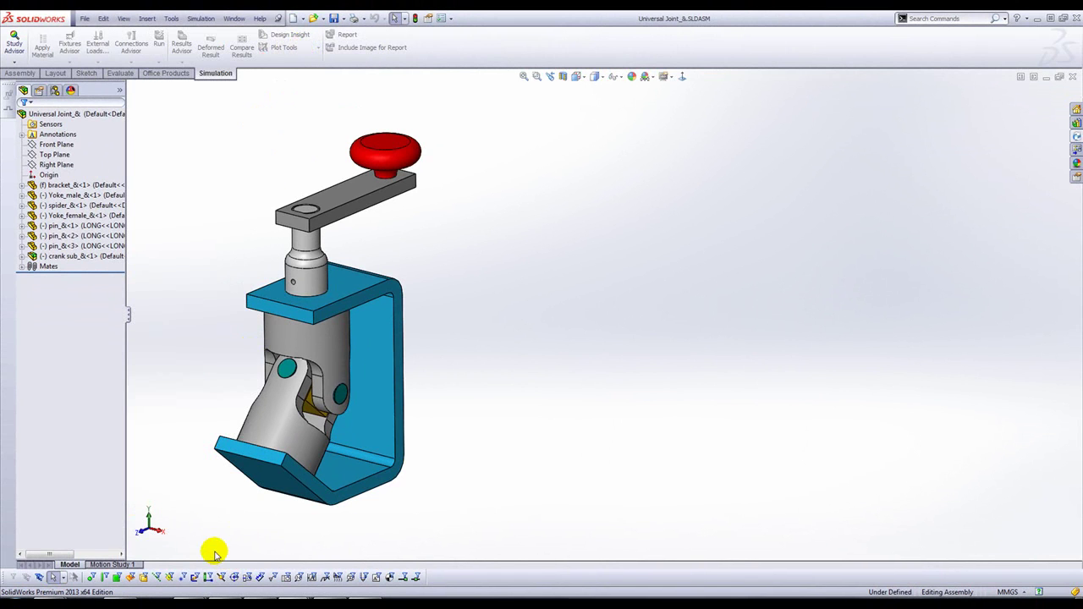
Paste the captured assembly image into the unsent Outlook message and shrink it above the signature.
{"action": "mouse_move", "coordinate": [195, 597]}
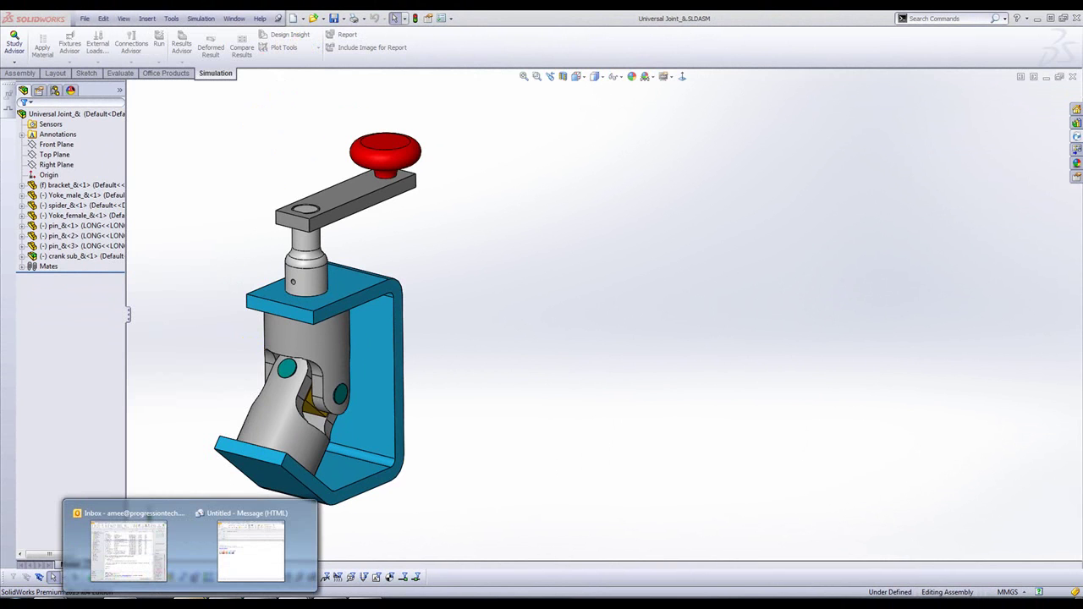
{"action": "left_click", "coordinate": [254, 562]}
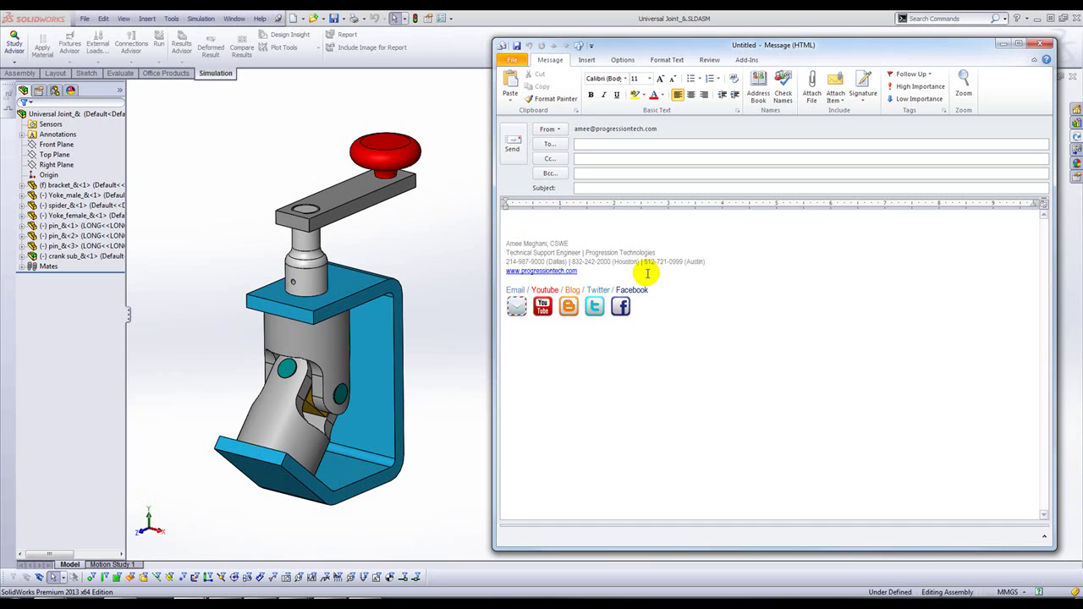
{"action": "key", "text": "ctrl+v"}
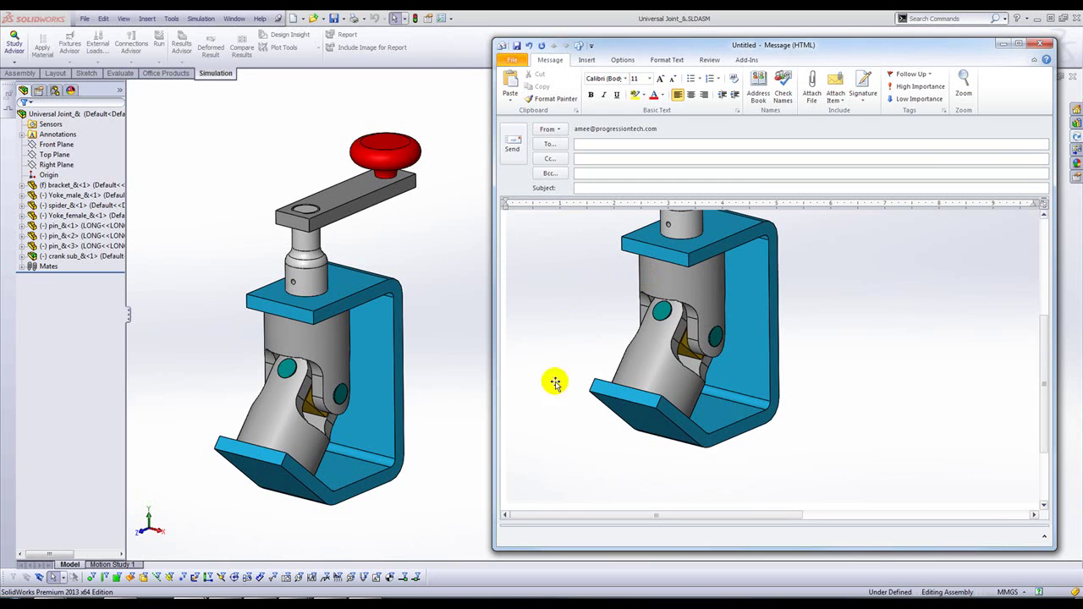
{"action": "left_click", "coordinate": [631, 415]}
{"action": "scroll", "coordinate": [555, 315], "scroll_direction": "up", "scroll_amount": 5}
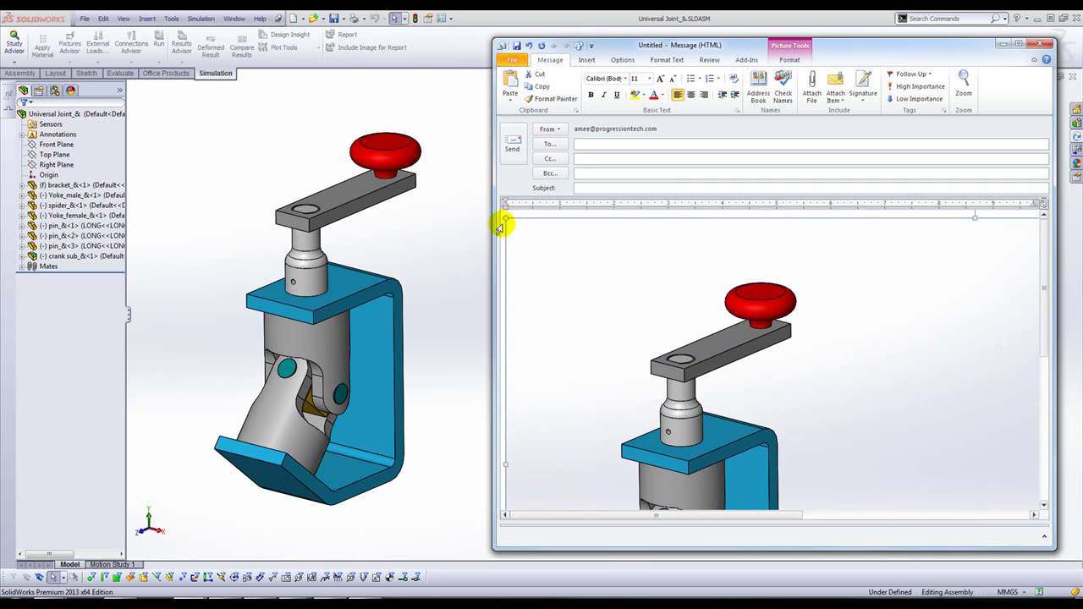
{"action": "left_click_drag", "start_coordinate": [507, 217], "coordinate": [752, 382]}
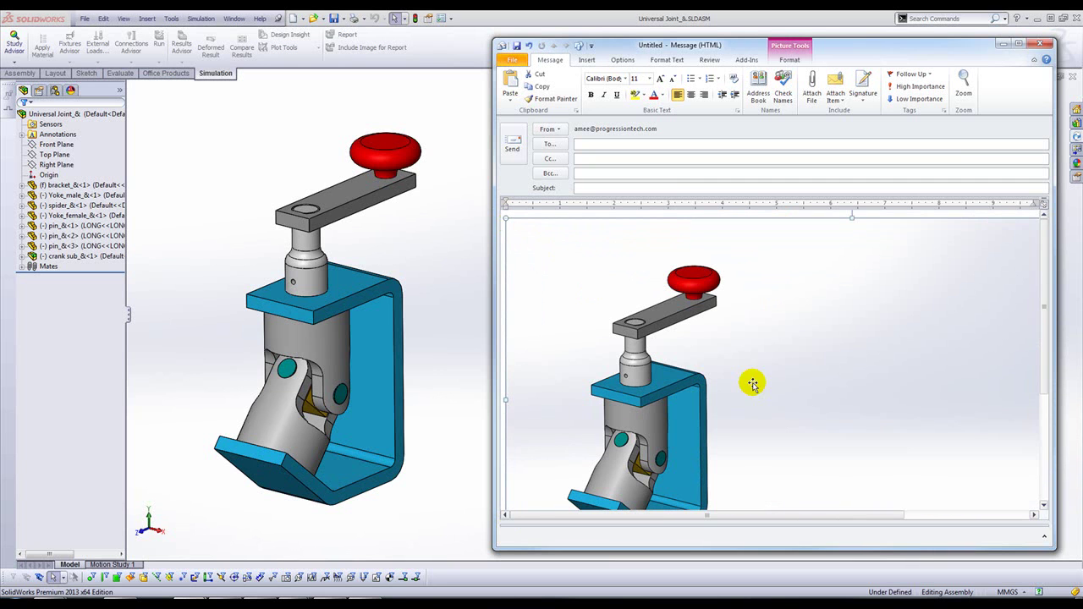
{"action": "left_click_drag", "start_coordinate": [505, 215], "coordinate": [671, 300]}
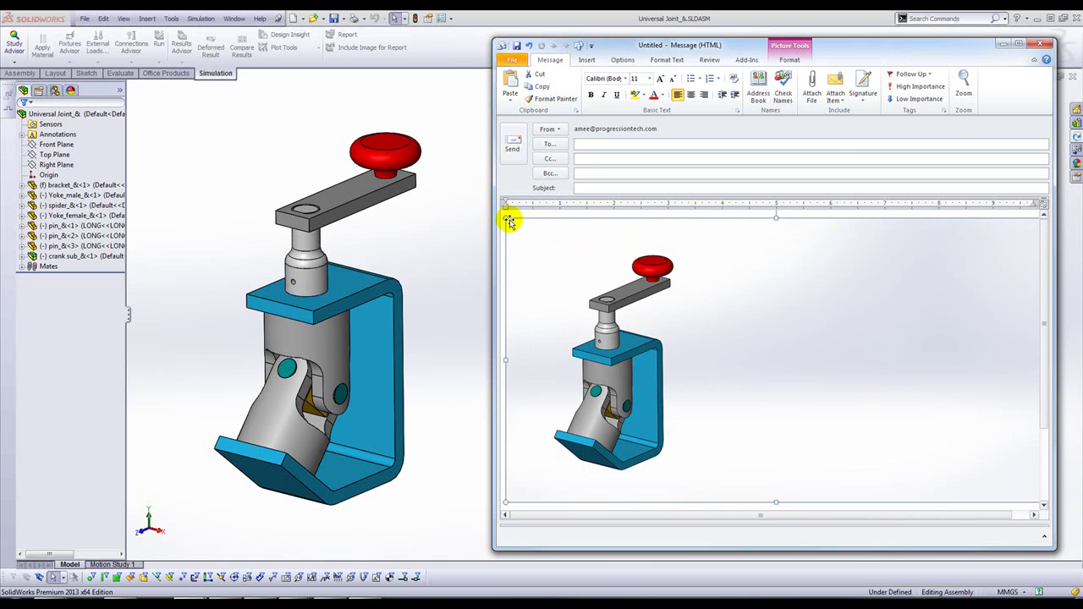
{"action": "left_click_drag", "start_coordinate": [508, 220], "coordinate": [651, 298]}
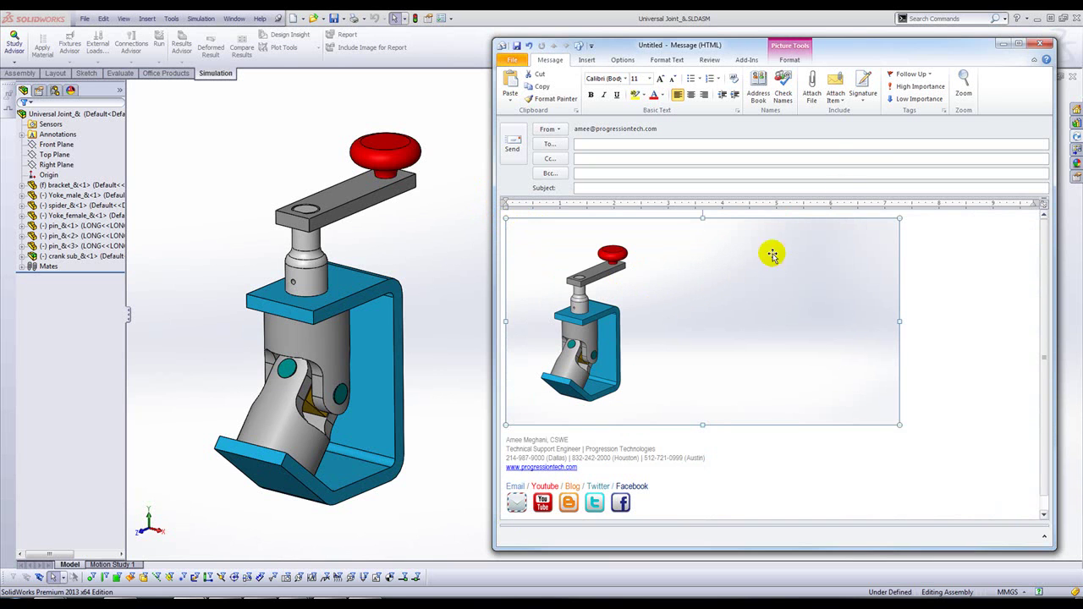
Crop the image's empty right side to 3.81 × 2.8 in, then return to SolidWorks.
{"action": "left_click", "coordinate": [789, 60]}
{"action": "left_click", "coordinate": [950, 81]}
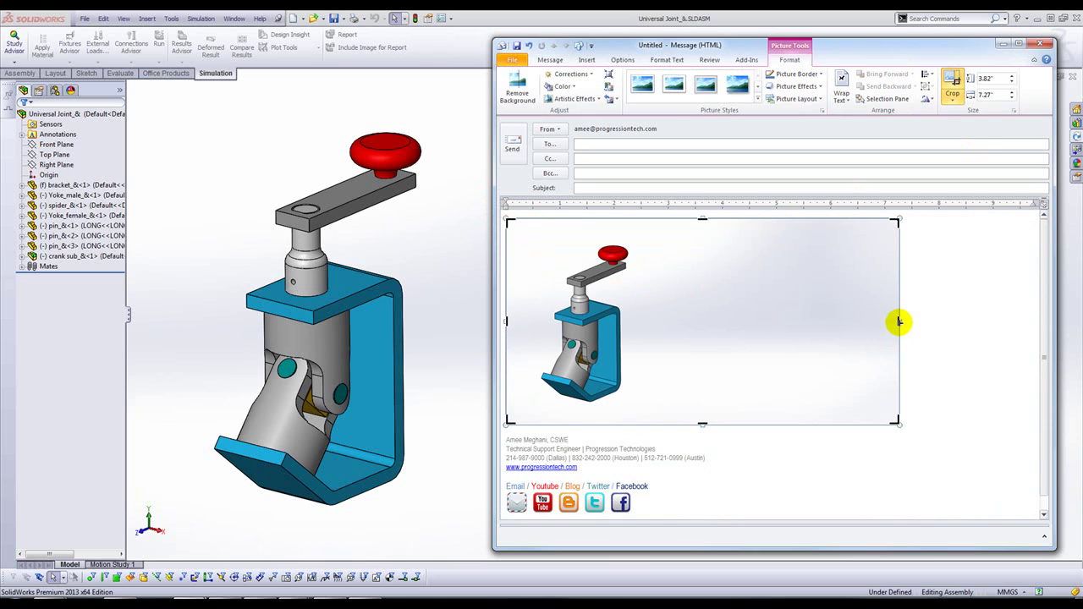
{"action": "left_click_drag", "start_coordinate": [898, 322], "coordinate": [652, 314]}
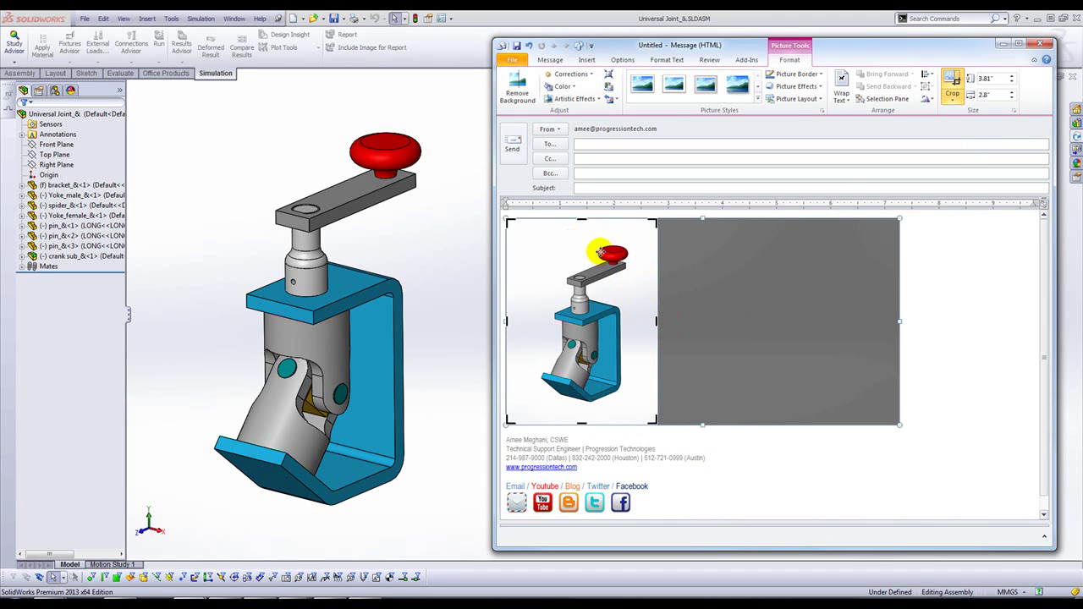
{"action": "left_click", "coordinate": [952, 78]}
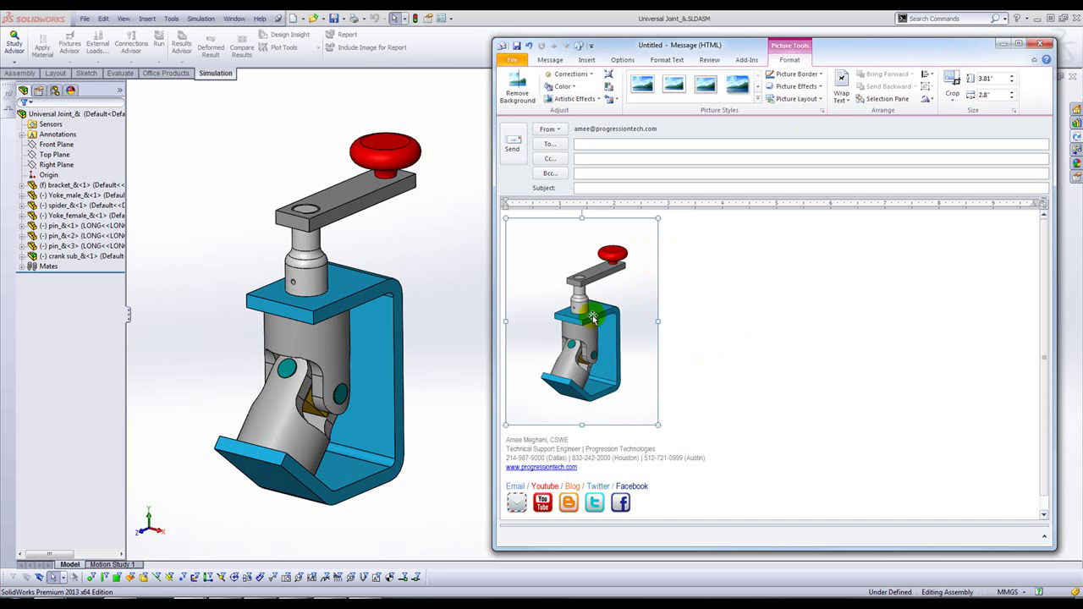
{"action": "left_click", "coordinate": [455, 254]}
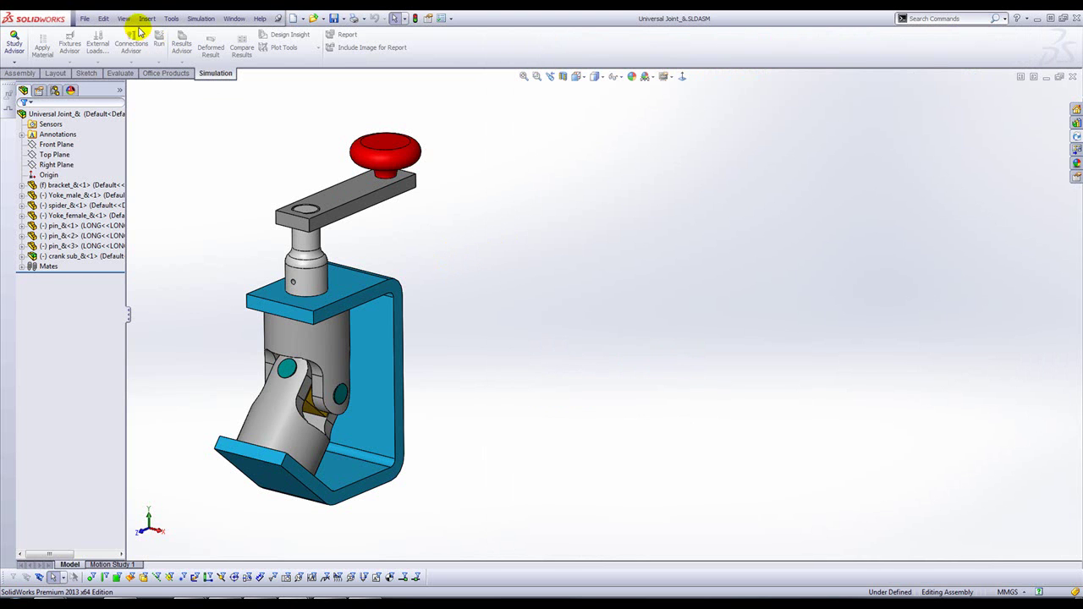
Set up video capture to replace Universal Joint_&.avi in Built Parts, Microsoft Video 1 compression, quality 85.
{"action": "key", "text": "Print"}
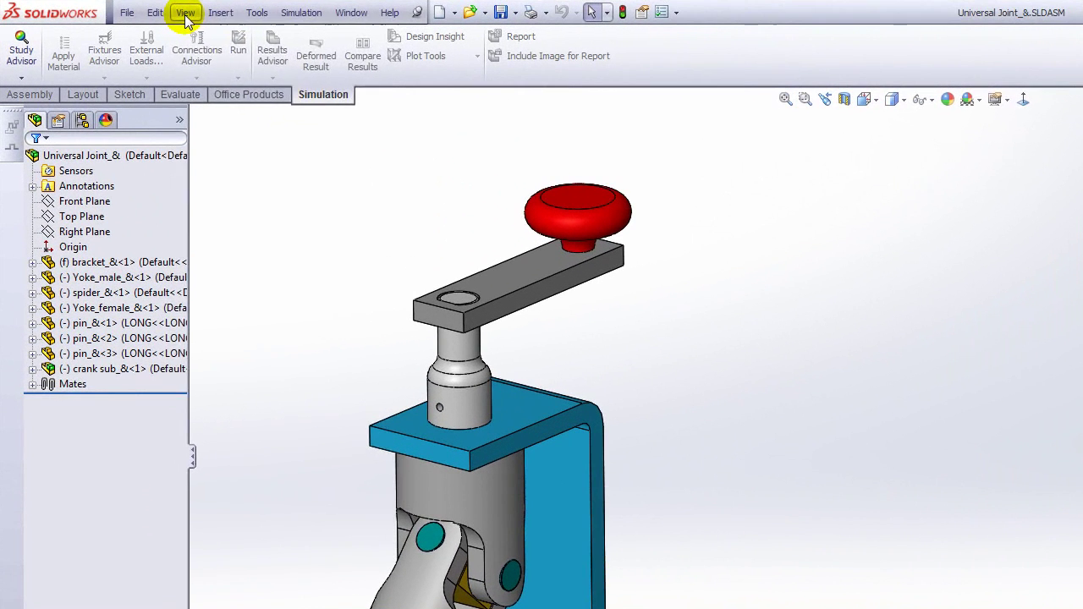
{"action": "left_click", "coordinate": [124, 19]}
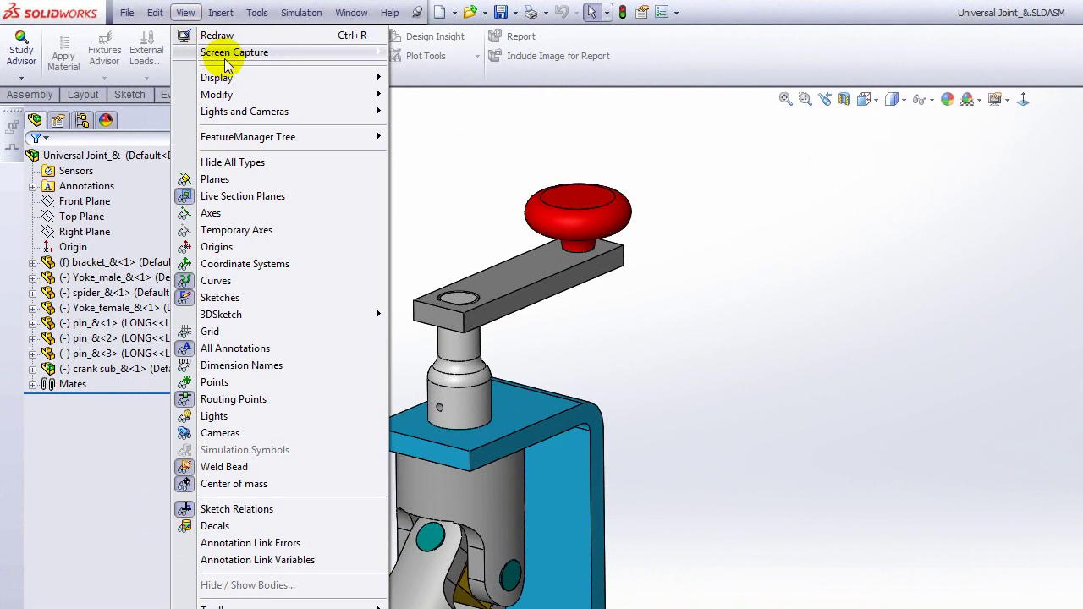
{"action": "mouse_move", "coordinate": [152, 53]}
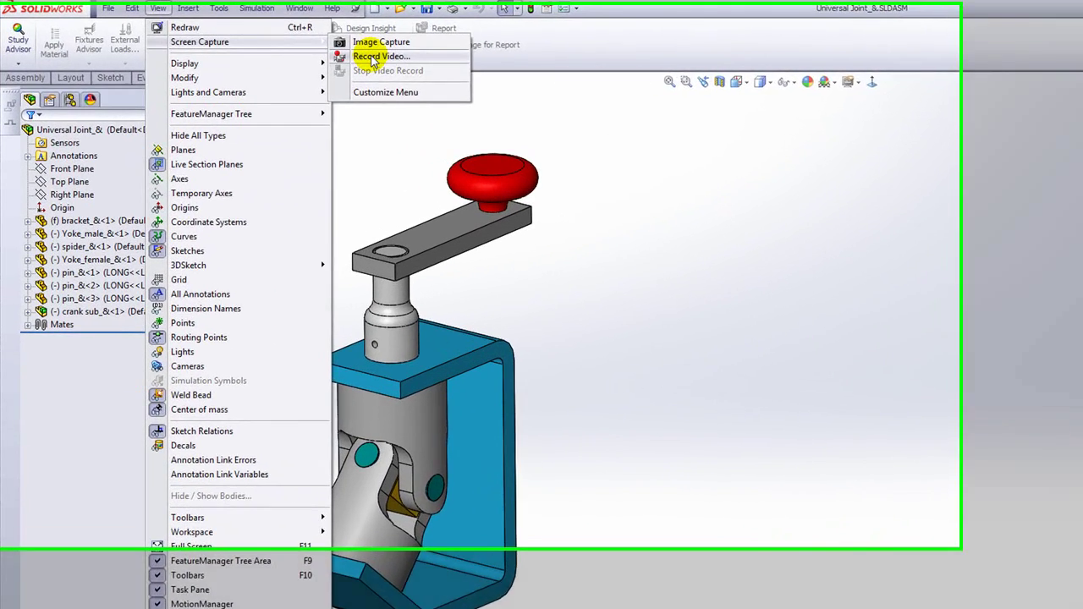
{"action": "left_click", "coordinate": [291, 57]}
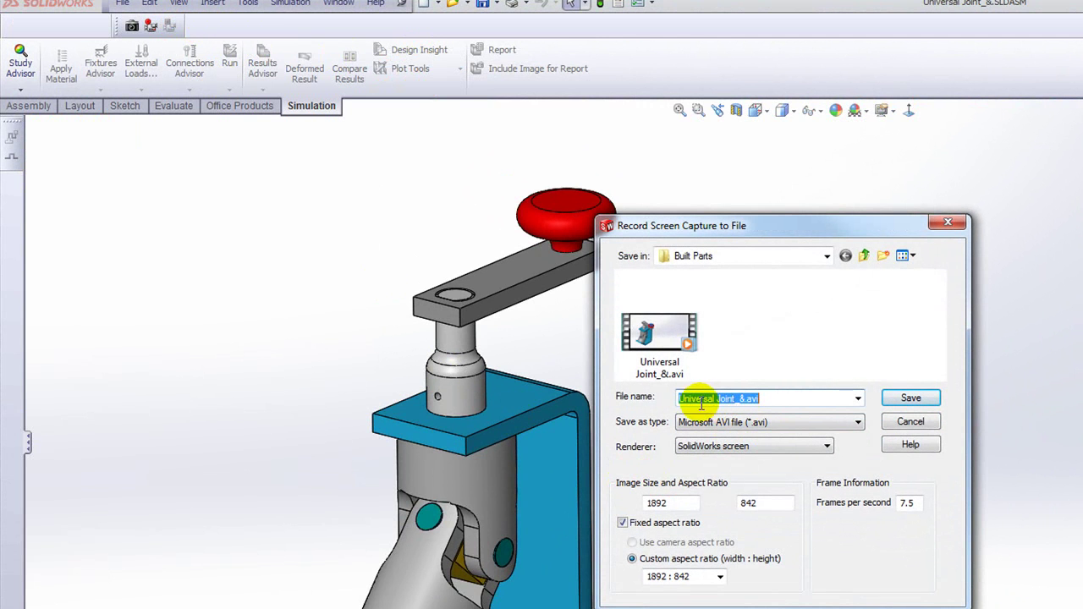
{"action": "left_click", "coordinate": [897, 396]}
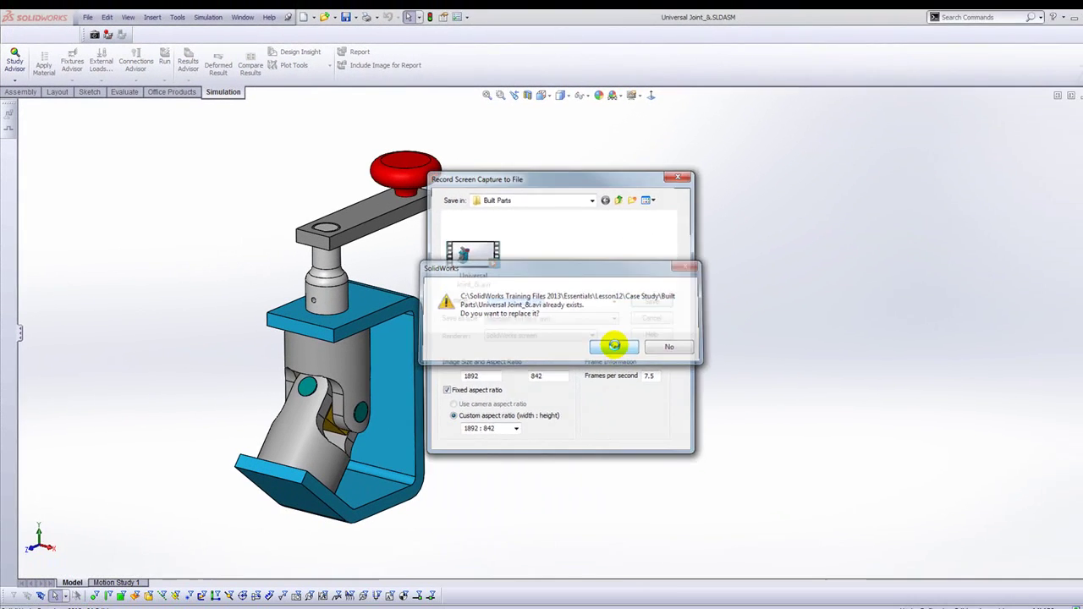
{"action": "left_click", "coordinate": [801, 435]}
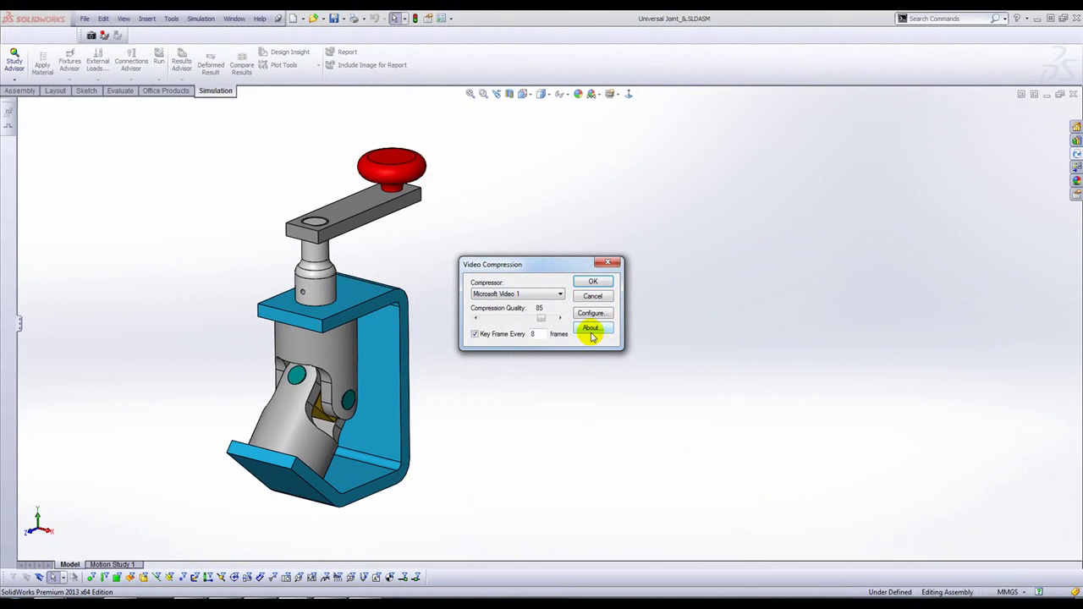
{"action": "left_click", "coordinate": [593, 281]}
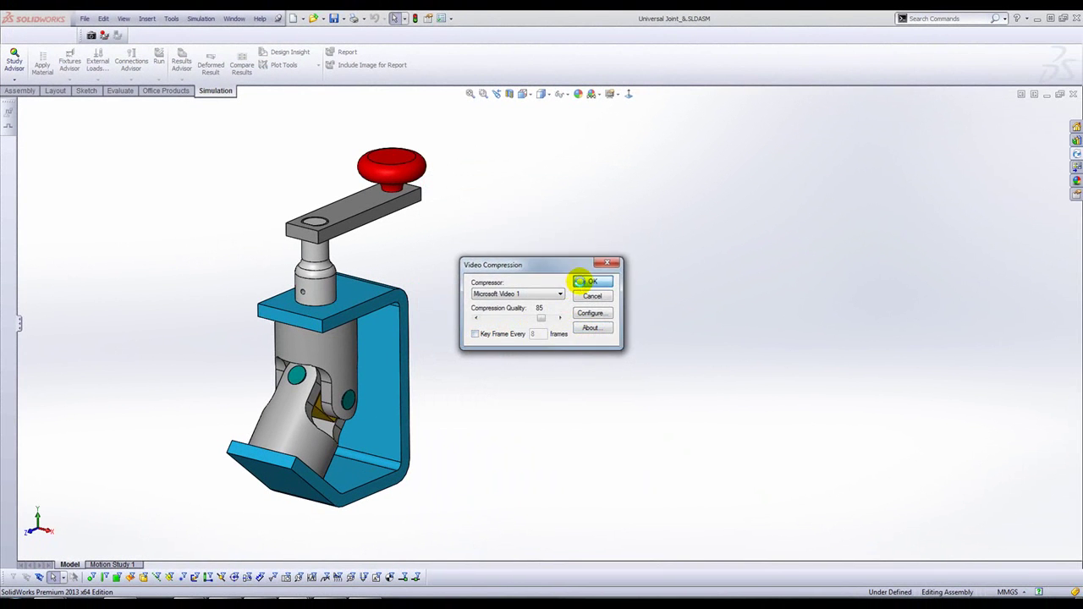
Record a video while dragging the red crank knob to turn the universal joint, then stop recording.
{"action": "left_click", "coordinate": [104, 35]}
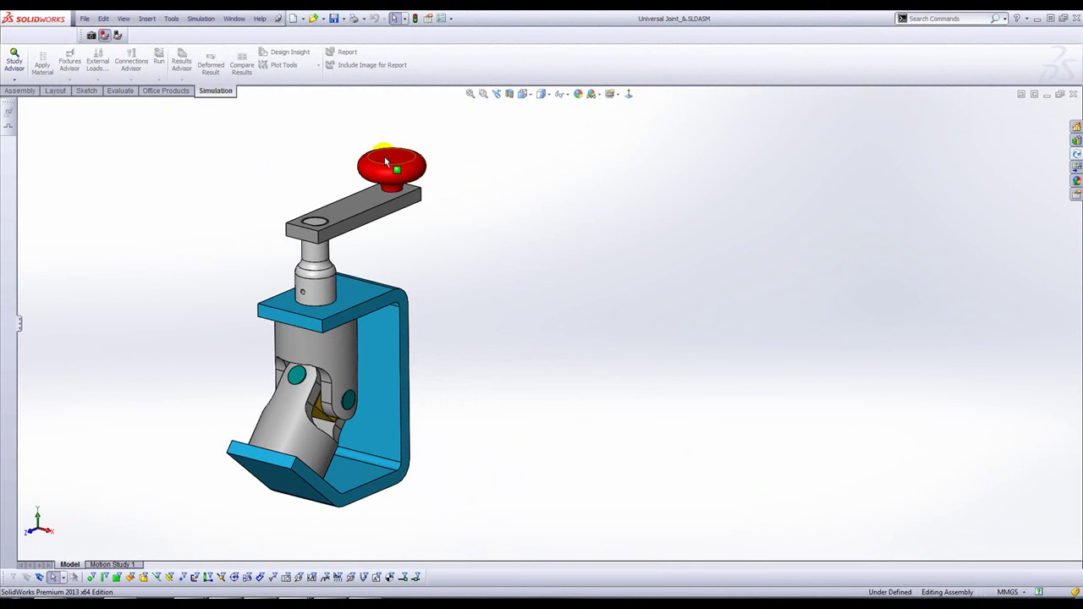
{"action": "left_click_drag", "start_coordinate": [385, 156], "coordinate": [382, 199]}
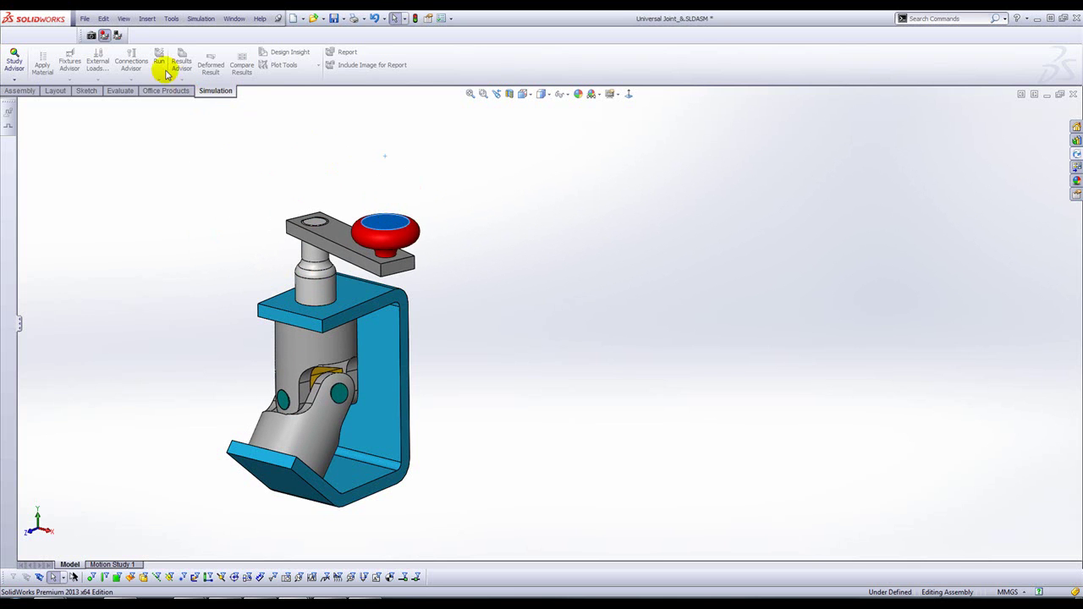
{"action": "left_click", "coordinate": [119, 37]}
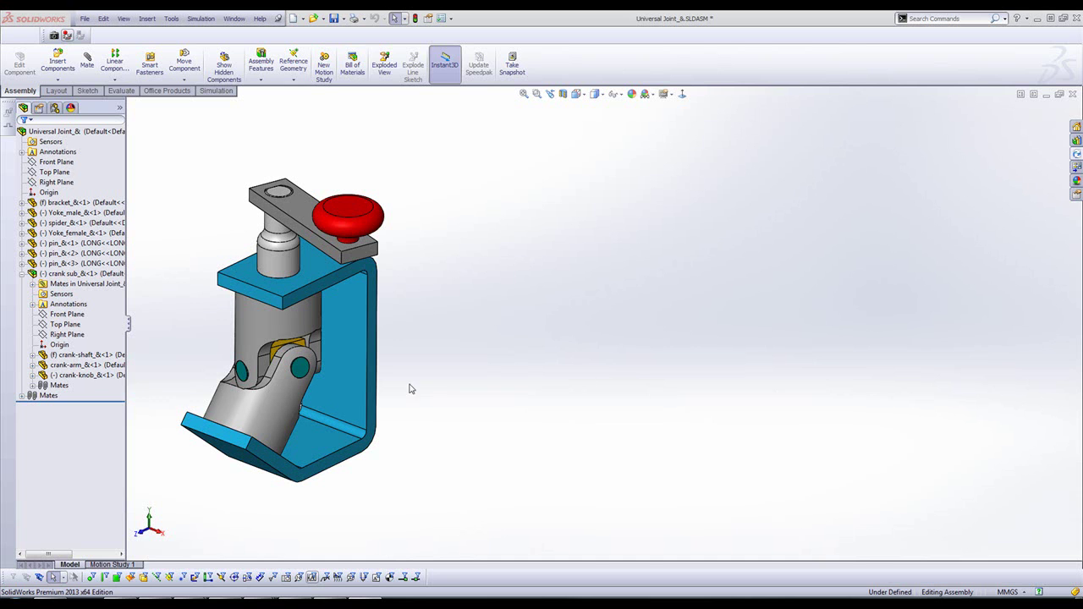
Switch to the Untitled Outlook message, place the cursor at the body start, and open the Screenshot dropdown.
{"action": "mouse_move", "coordinate": [173, 601]}
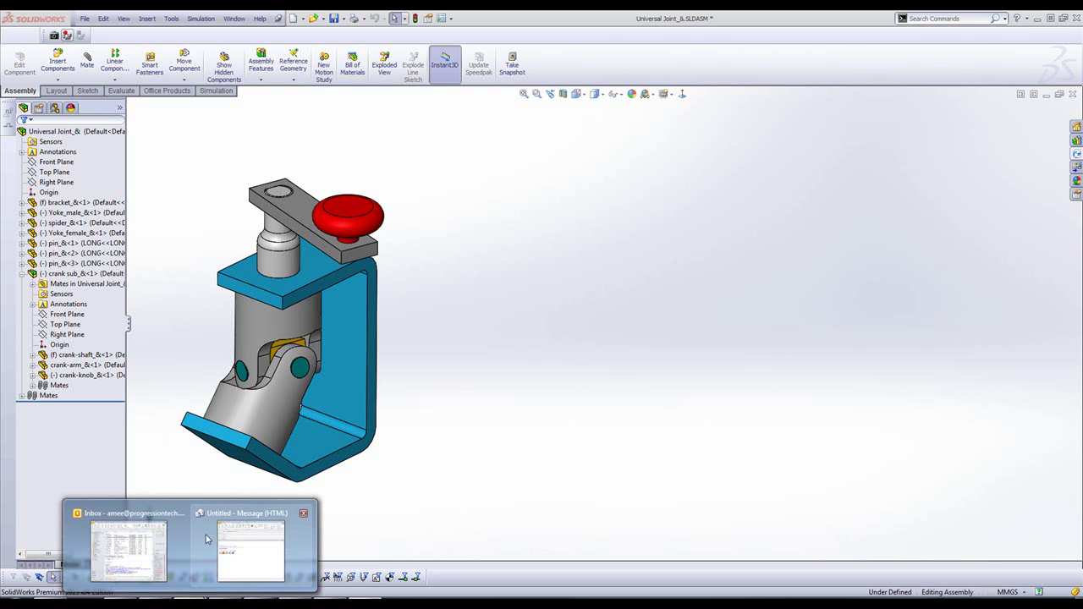
{"action": "left_click", "coordinate": [209, 539]}
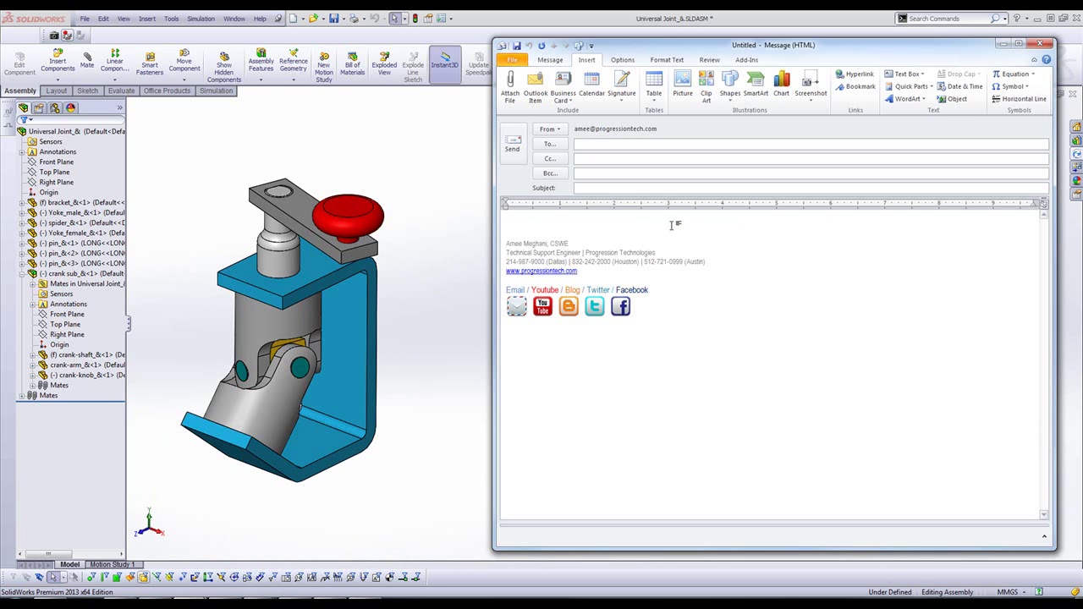
{"action": "left_click", "coordinate": [582, 141]}
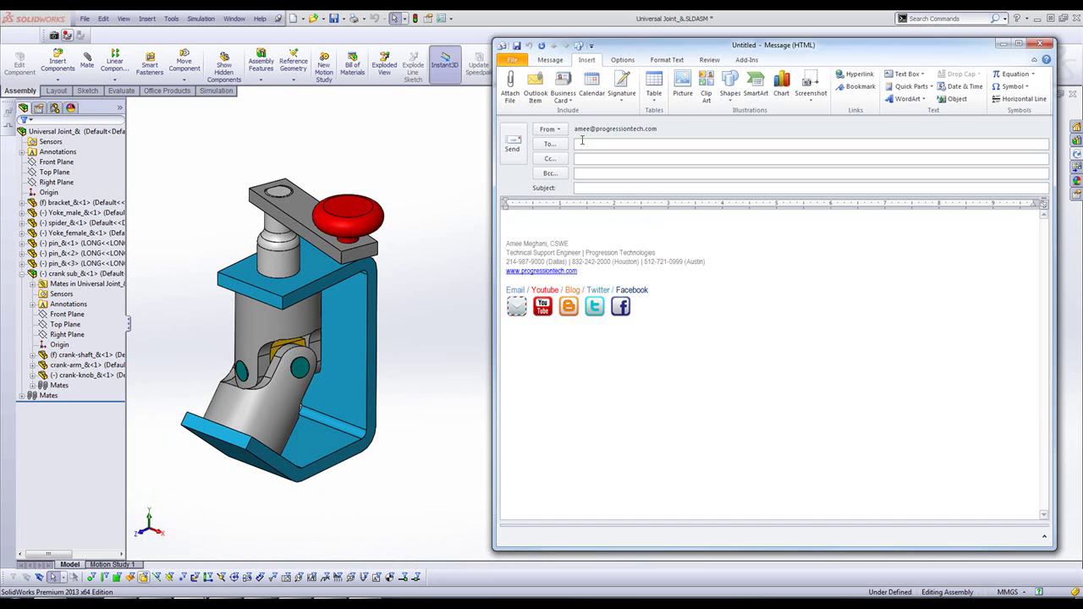
{"action": "left_click", "coordinate": [507, 222]}
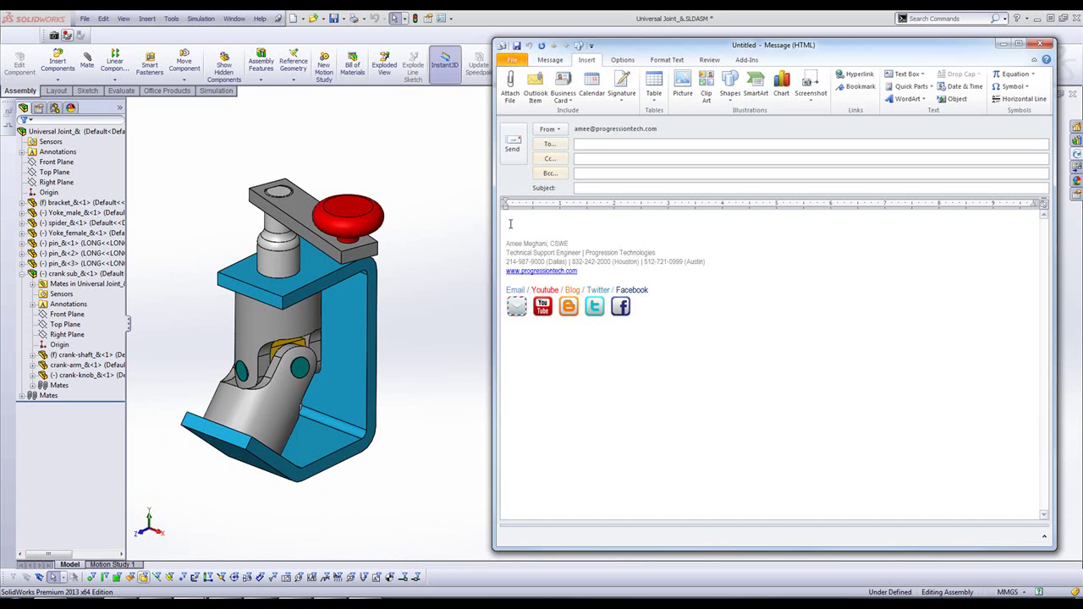
{"action": "left_click", "coordinate": [810, 102]}
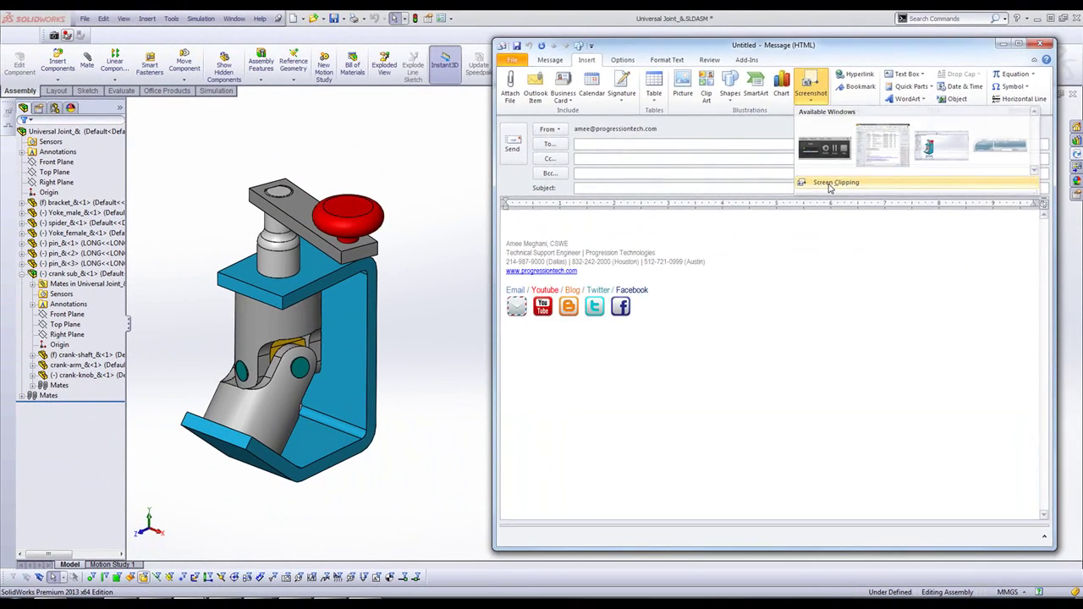
Insert a Screen Clipping of the SolidWorks FeatureManager tree into the message body.
{"action": "left_click", "coordinate": [704, 261]}
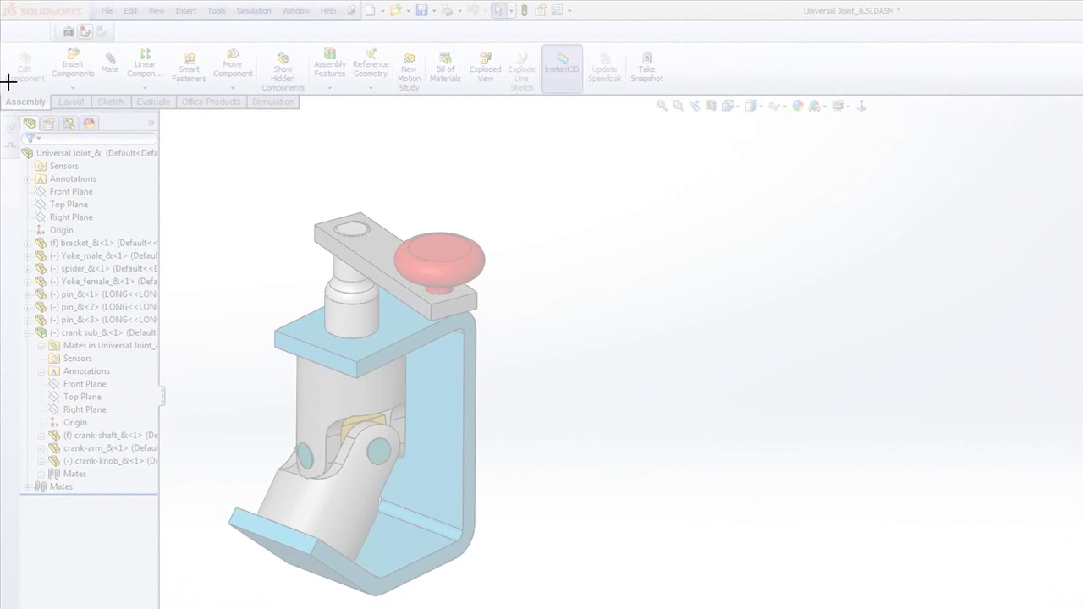
{"action": "left_click_drag", "start_coordinate": [9, 81], "coordinate": [176, 454]}
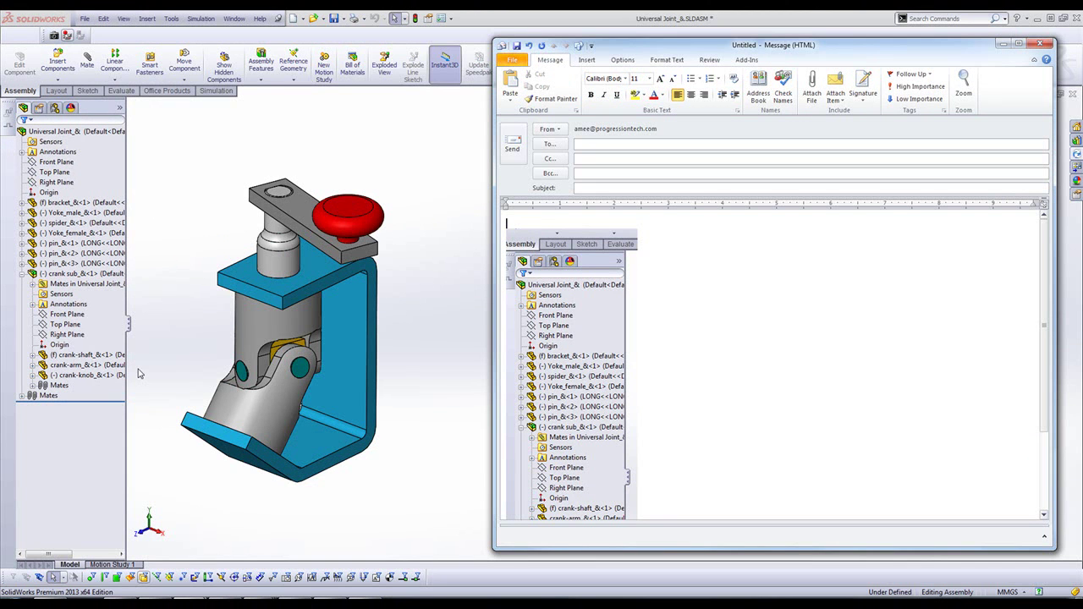
Type 'WHY DID YOU MESS WITH MY ASSEMBLY???' above the clip and address the message to the colleague.
{"action": "type", "text": "WHY DID YOU MESS WITH MY ASSEMBLY"}
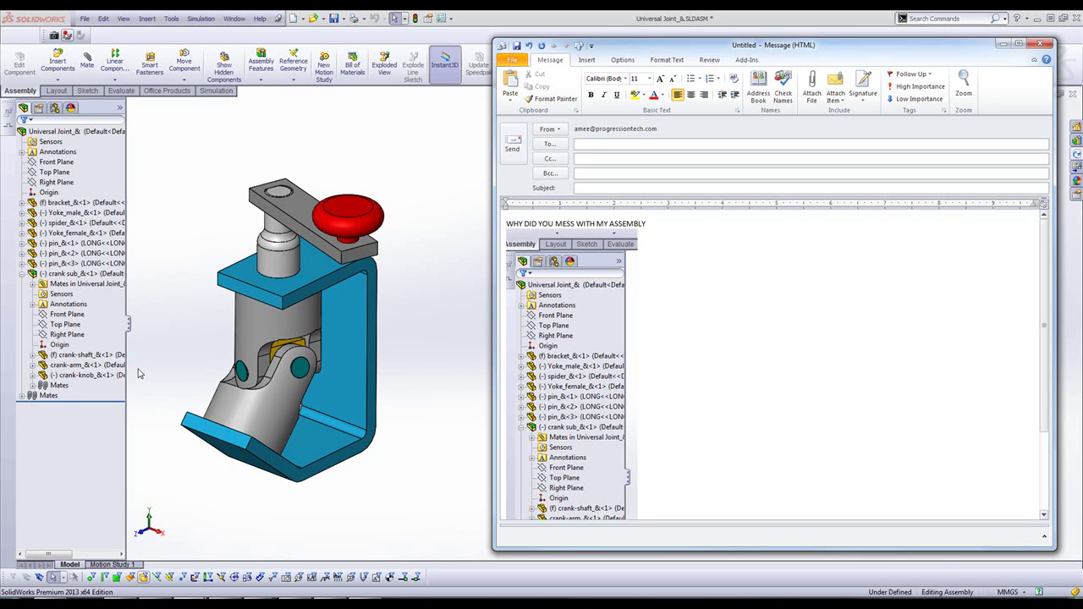
{"action": "type", "text": "???"}
{"action": "left_click", "coordinate": [600, 145]}
{"action": "type", "text": "JE"}
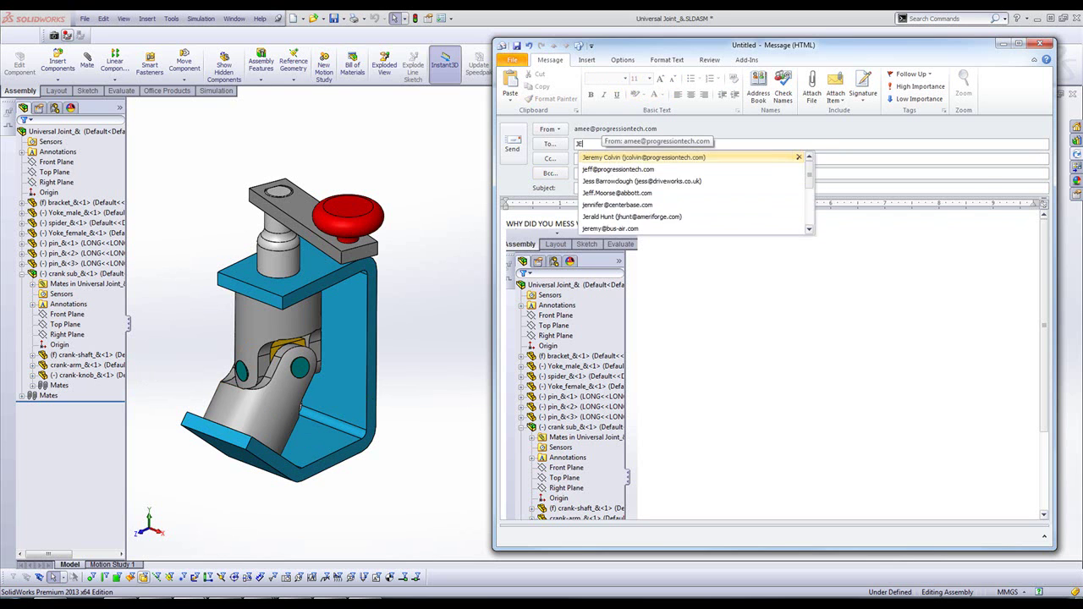
{"action": "type", "text": "FF"}
{"action": "key", "text": "Return"}
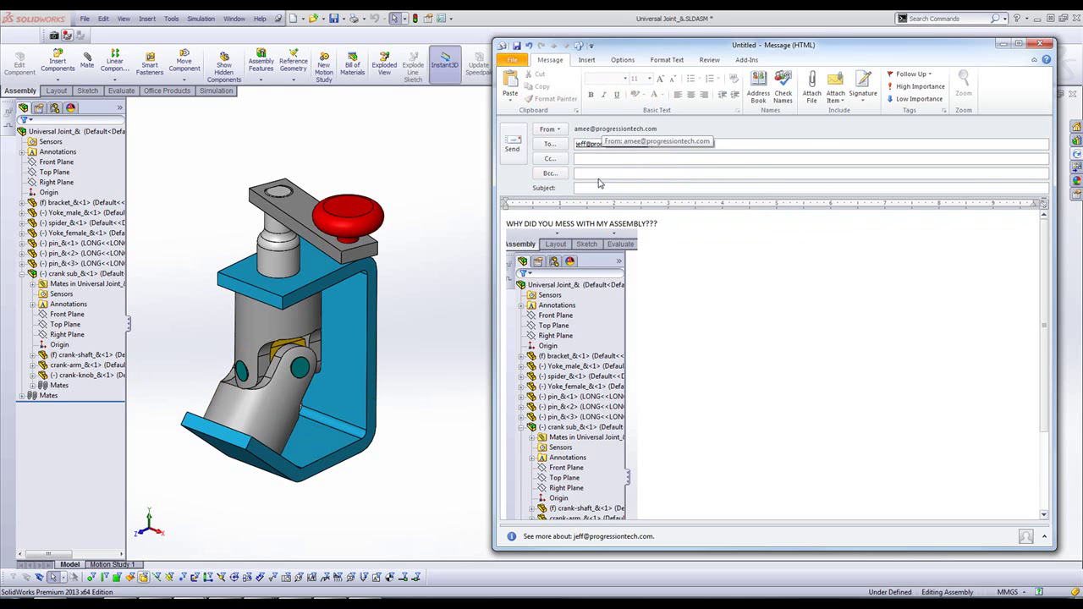
{"action": "left_click", "coordinate": [512, 145]}
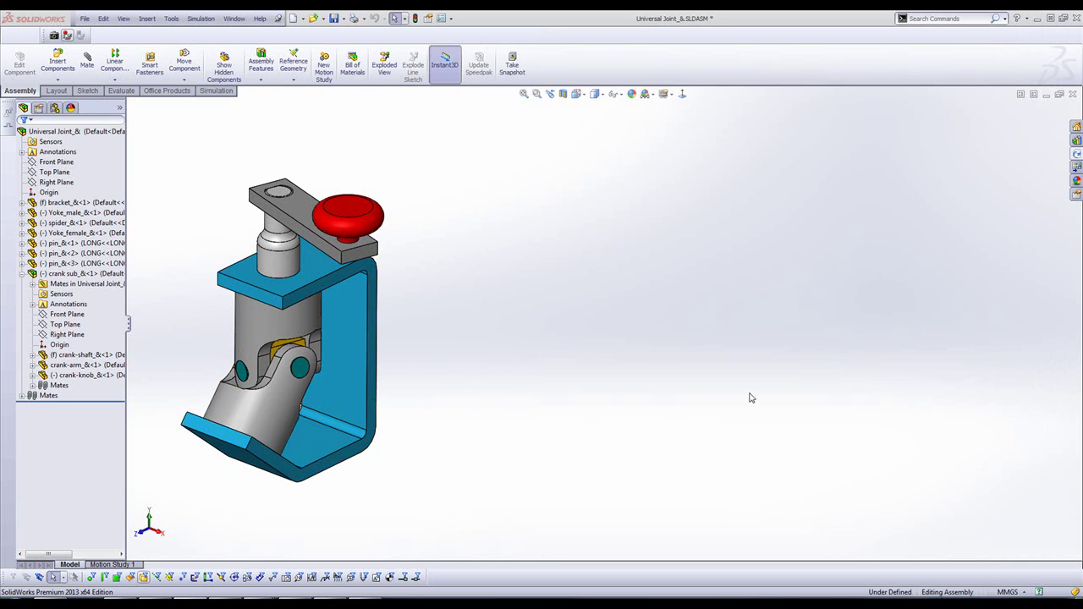